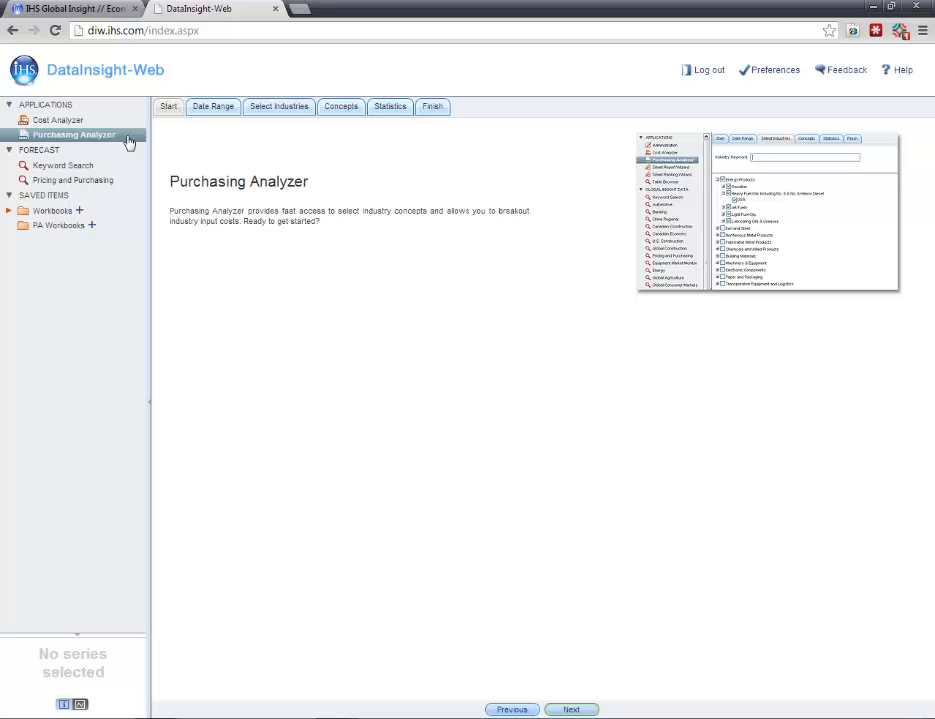
Step: Accept the annual range of 5 years history and 5 years forecast, and select the Bare PCB industry under Electronic Components
click(571, 709)
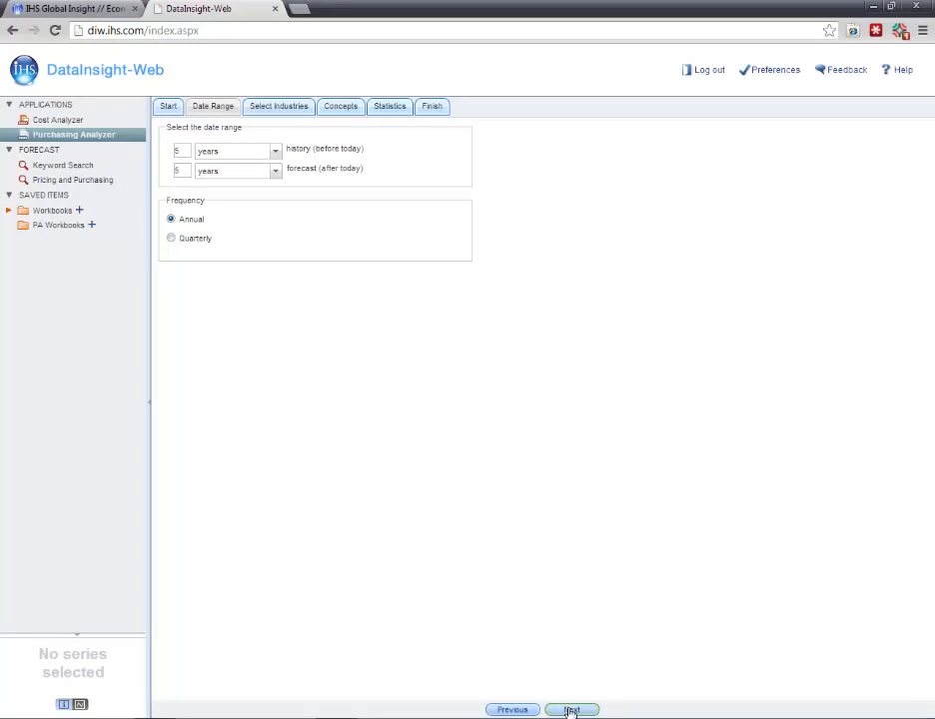
click(571, 710)
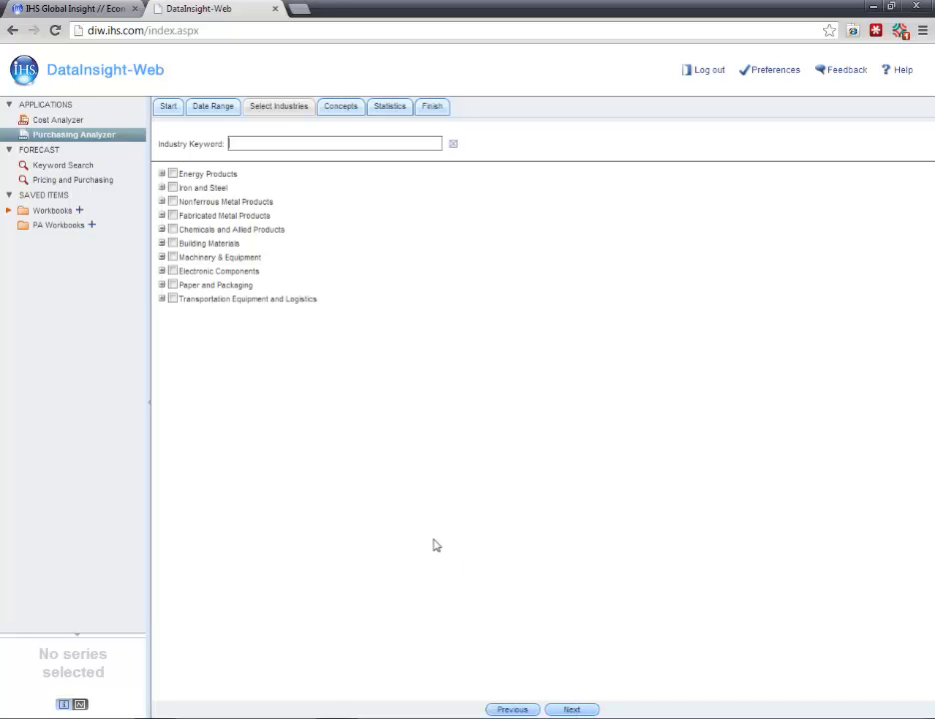
click(162, 272)
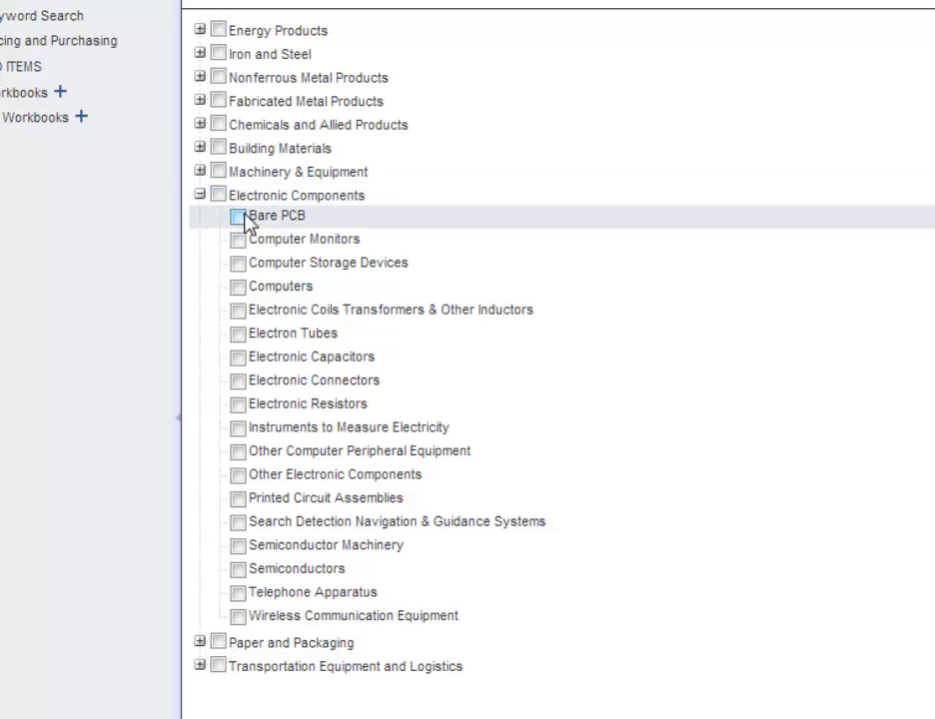
click(239, 217)
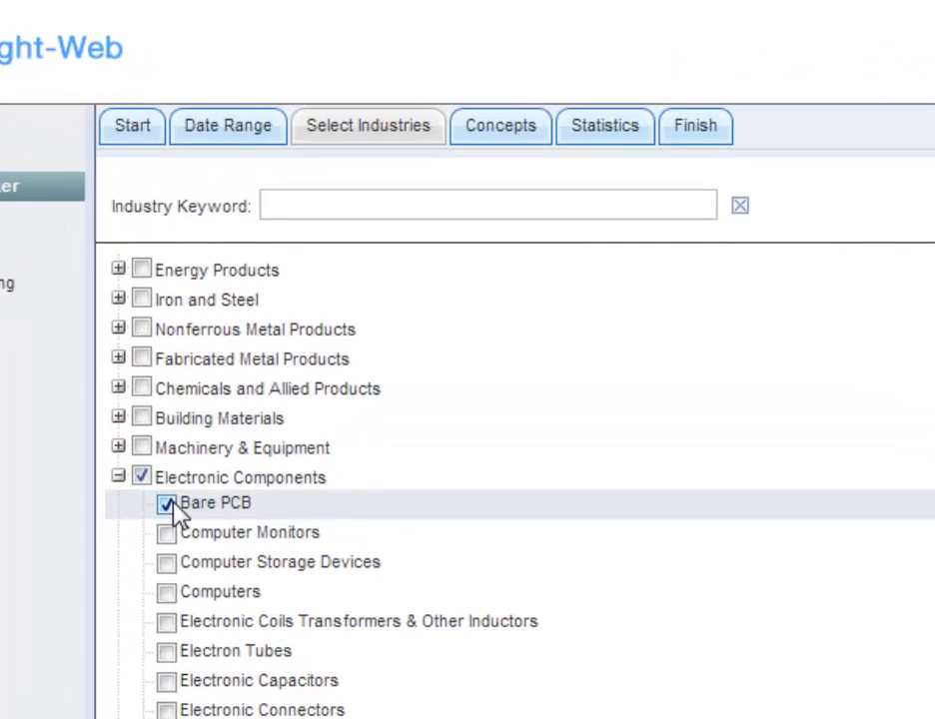
Step: Filter the industries by the keyword "pack" and add Plastic Packaging under Chemicals and Allied Products to the selection
click(323, 206)
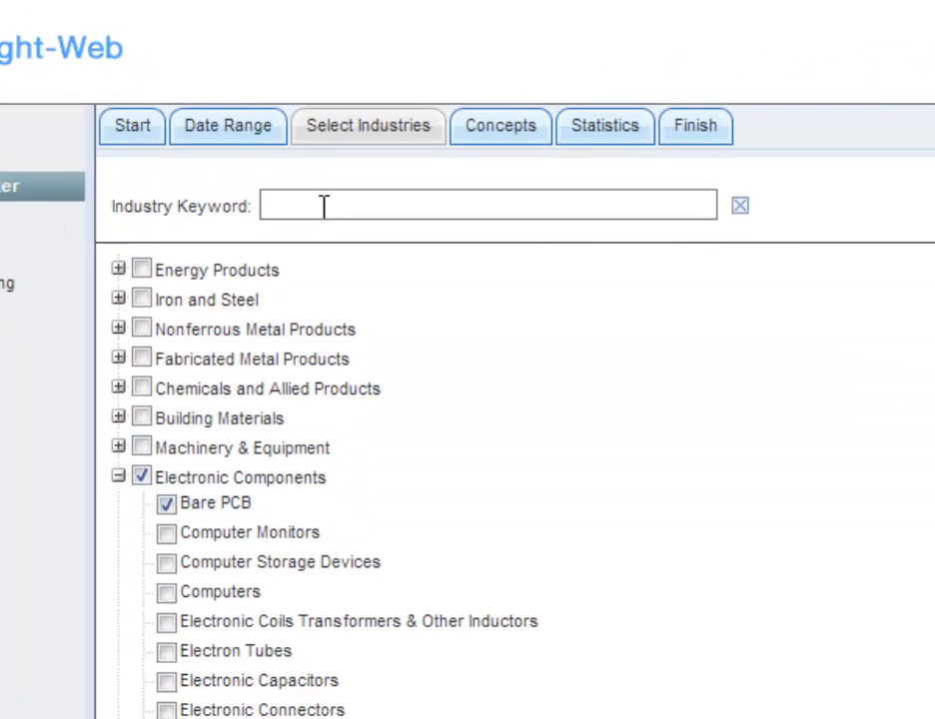
text(pack)
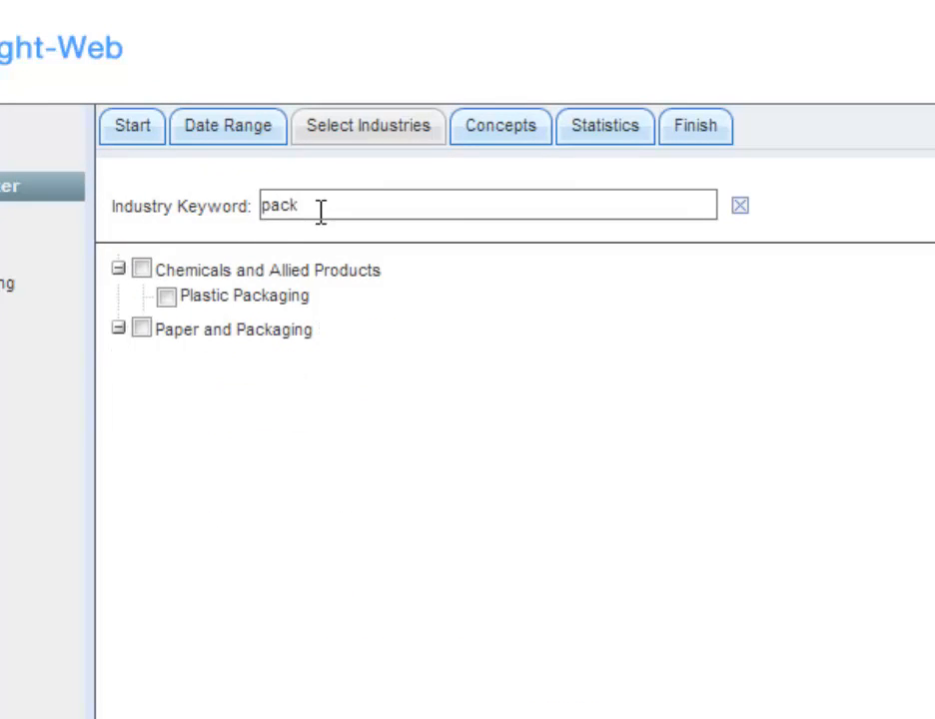
click(167, 297)
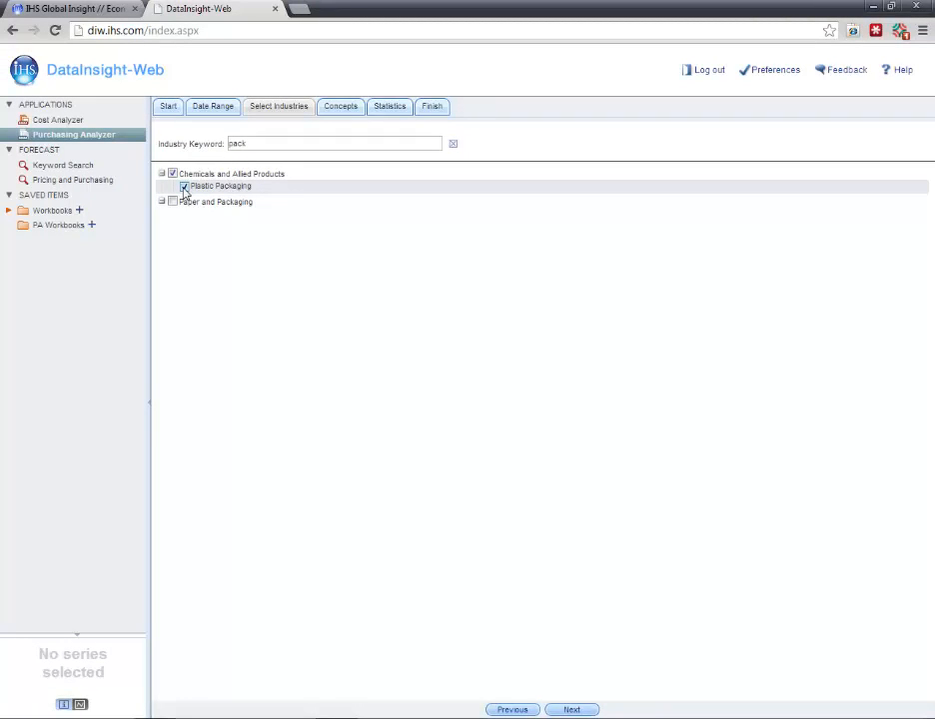
Step: Include the Prices, Input Costs, Productivity-Adjusted Input Costs, Productivity and Demand concepts, and enable the input cost breakdown
click(569, 710)
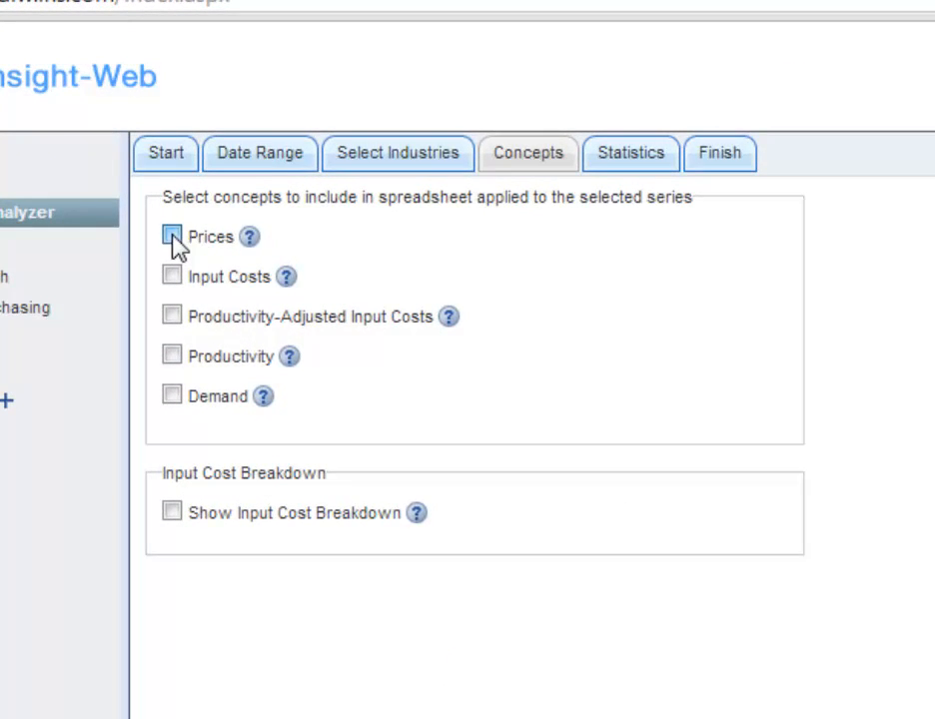
click(174, 239)
click(172, 275)
mouse_move(448, 319)
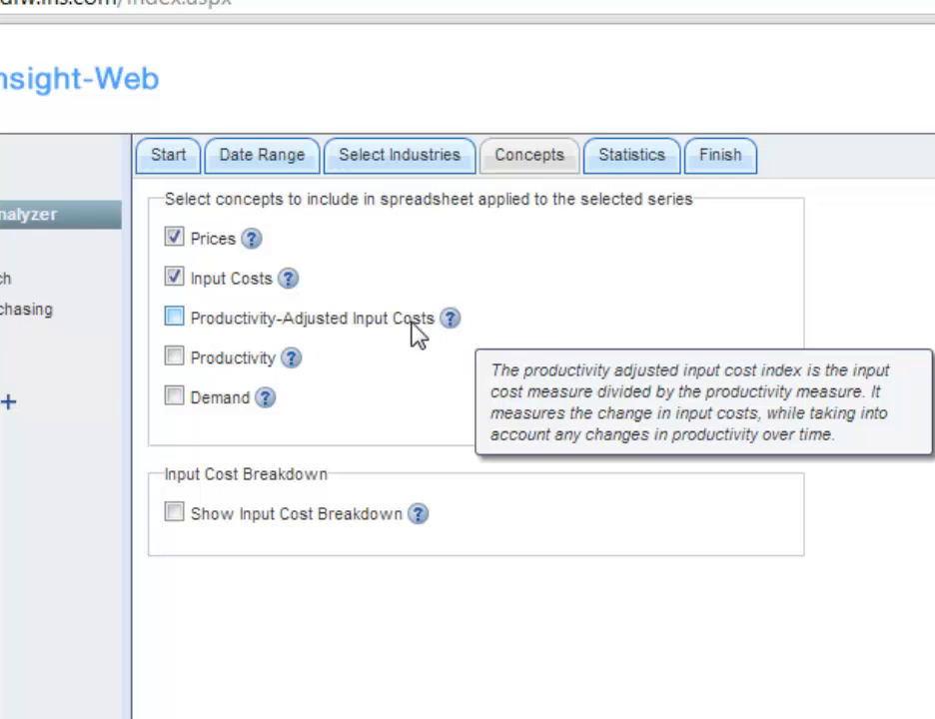
click(174, 321)
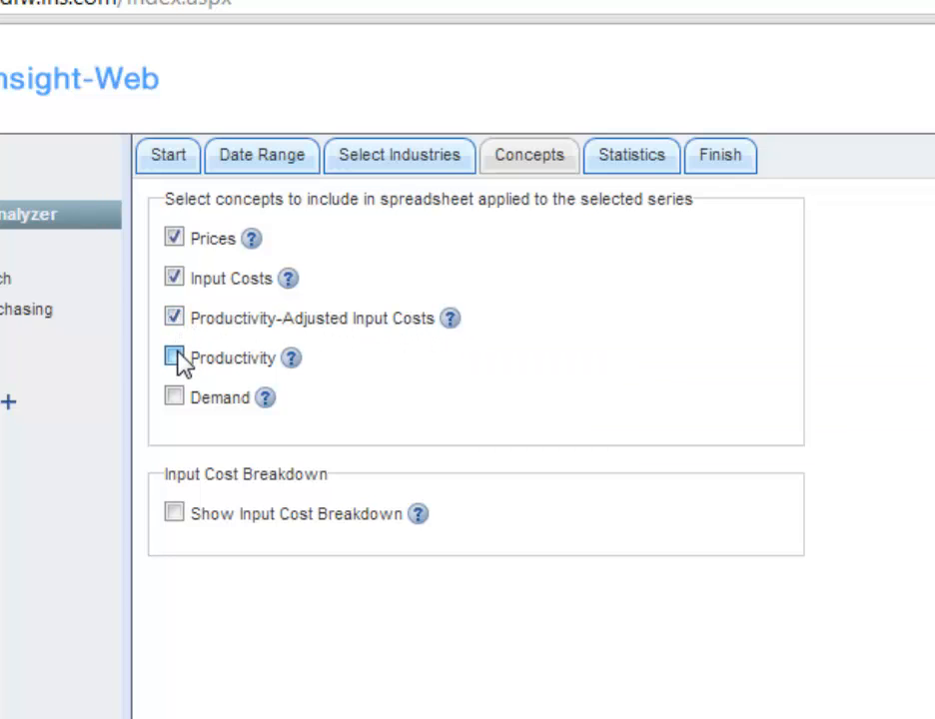
click(174, 357)
click(174, 396)
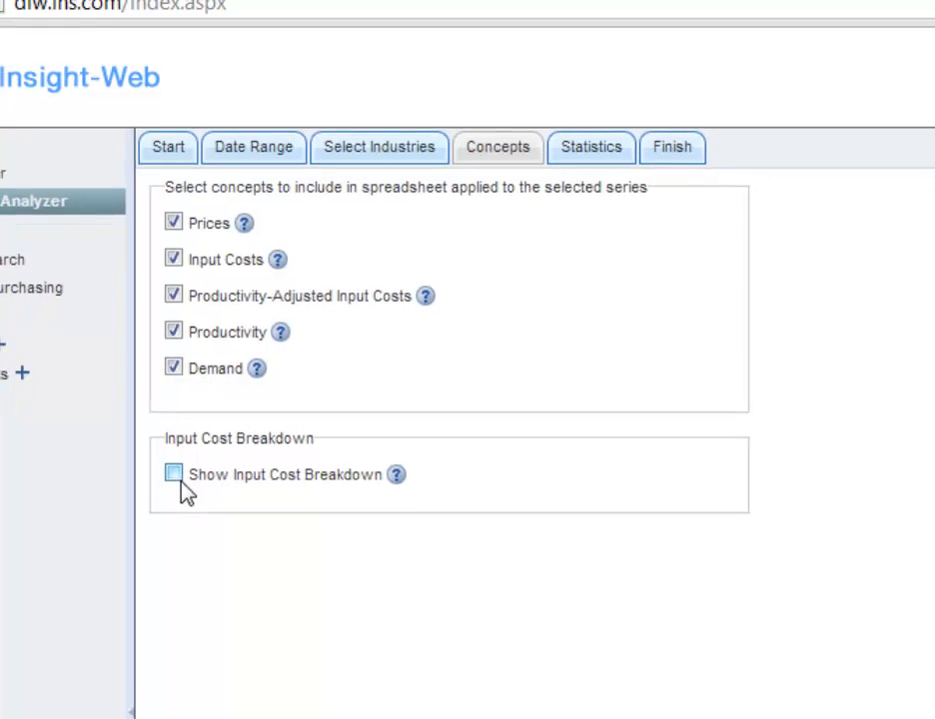
click(175, 513)
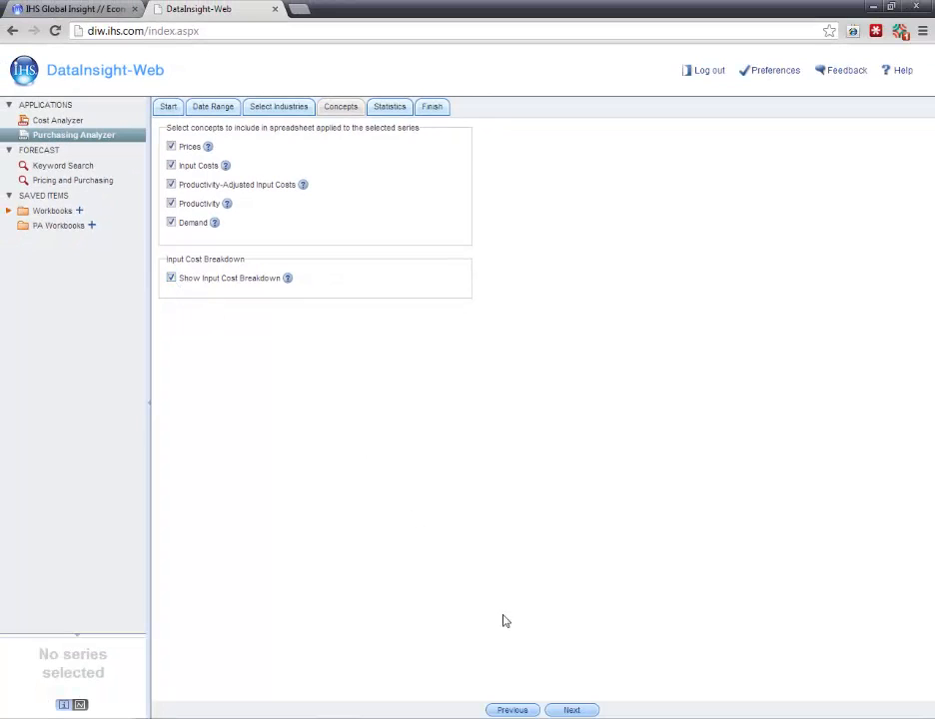
Step: Apply the Percent Change statistic to the selected series and proceed to the final stage of the wizard
click(573, 710)
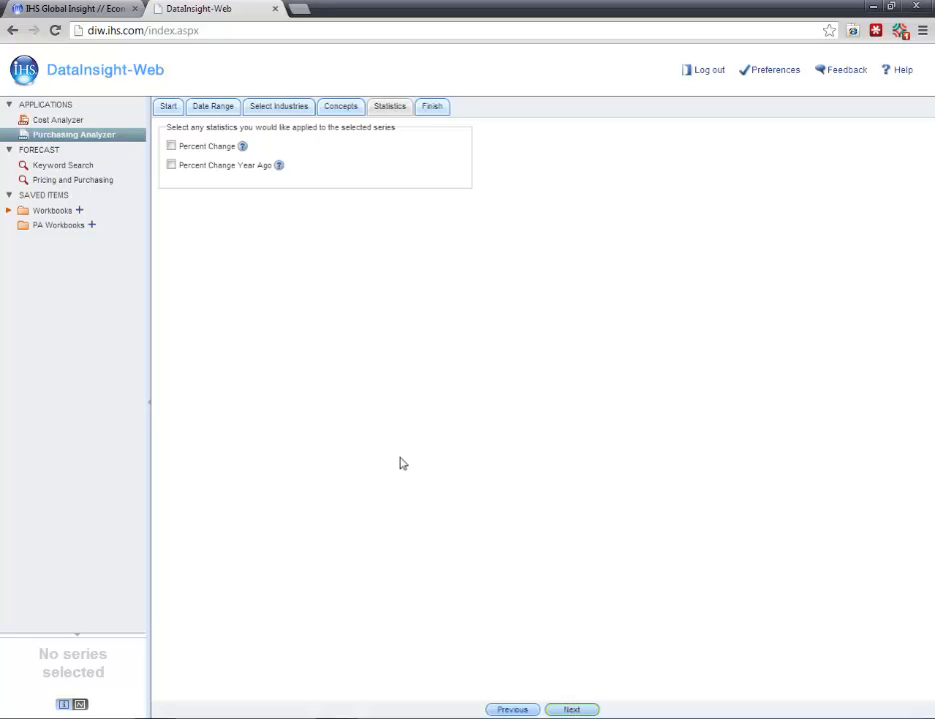
click(173, 147)
click(571, 710)
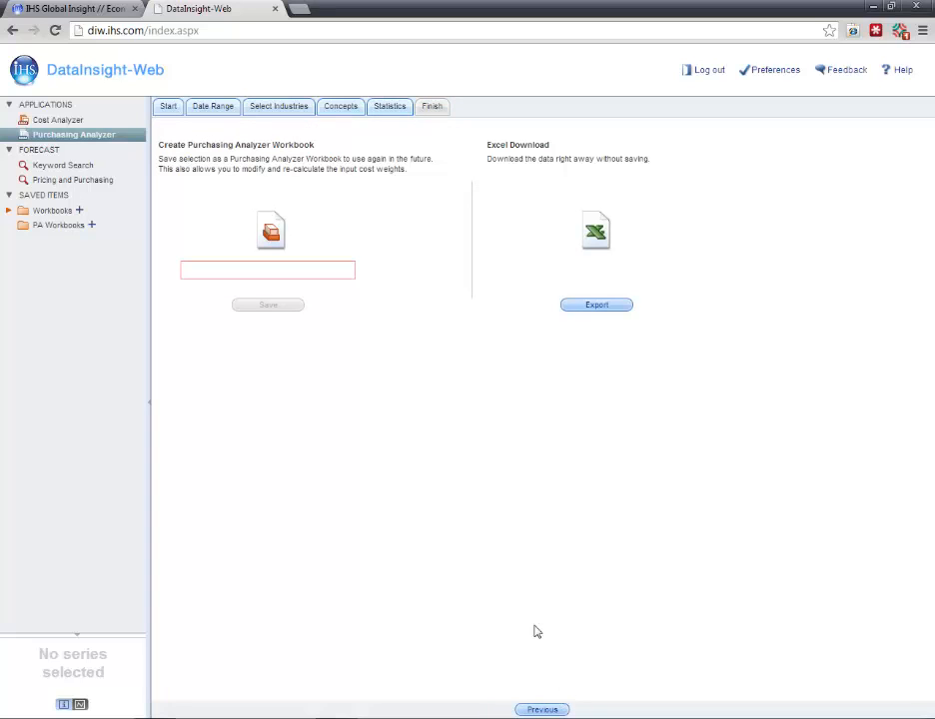
Step: Save the selection as a Purchasing Analyzer workbook named "Category Spend Cost Breakdown" and open it
click(350, 265)
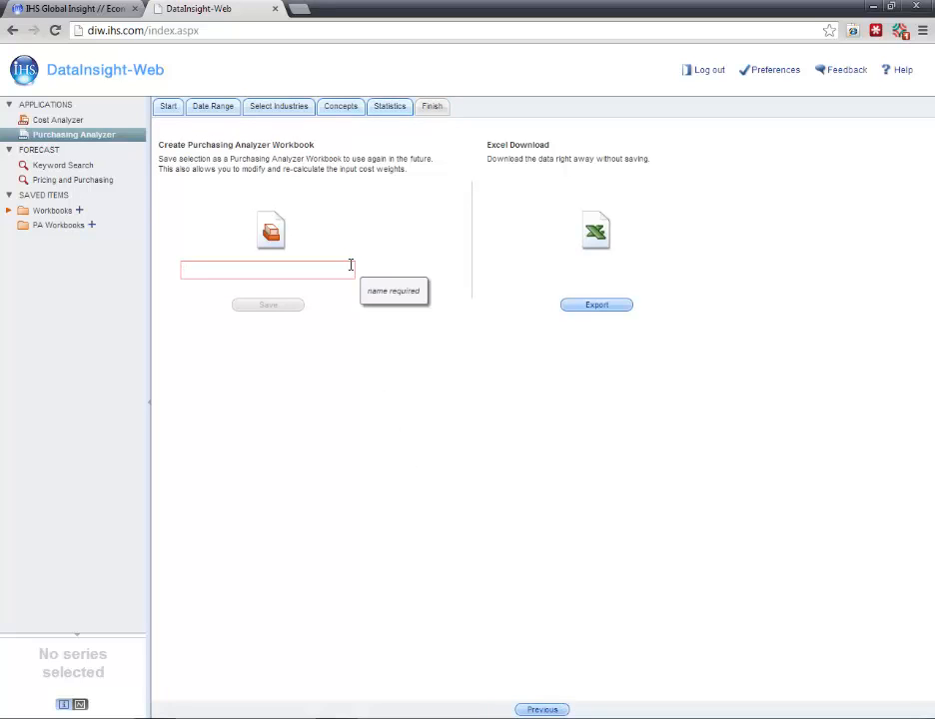
text(Category Spend)
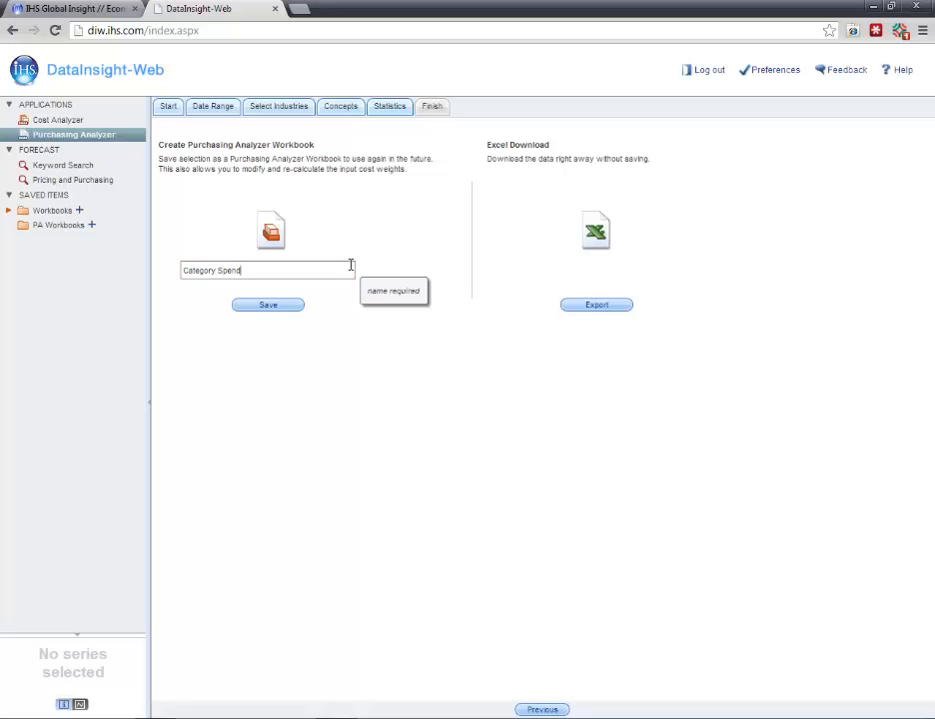
text( Cost Breakdown)
click(287, 306)
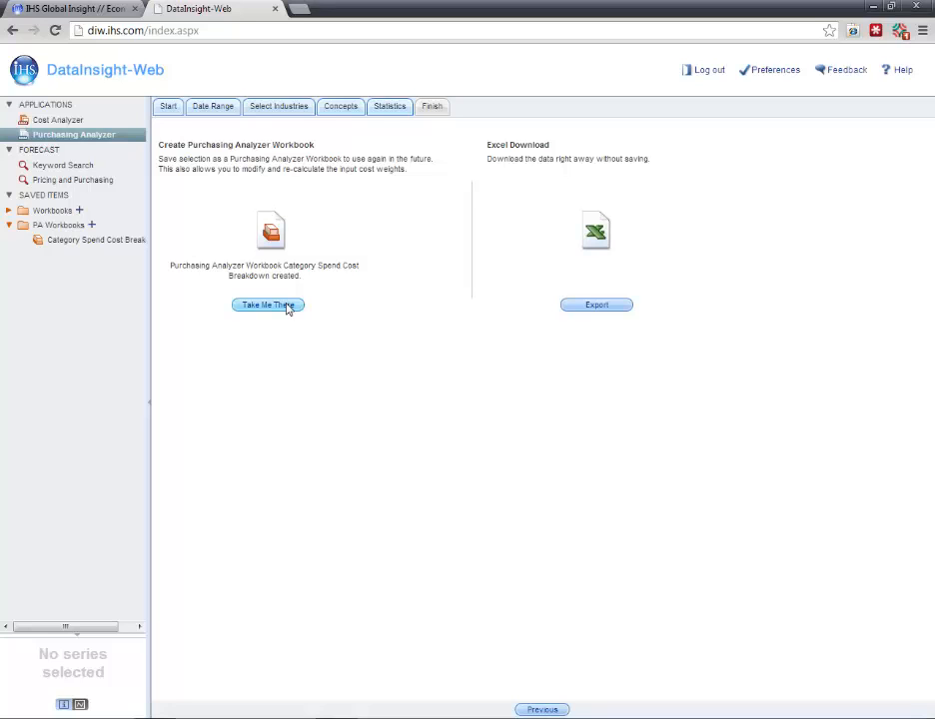
click(267, 304)
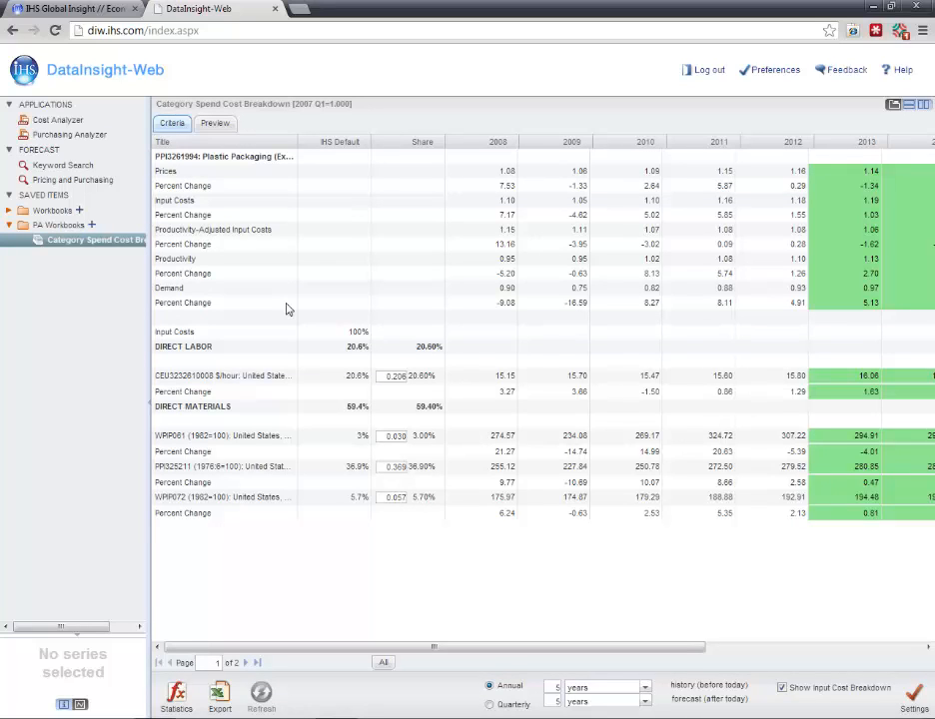
Step: Widen the Title column, set the Plastic Packaging share weight of the WPIS32 Capital Equipment series to 0.050, and recalculate
drag(297, 146, 518, 155)
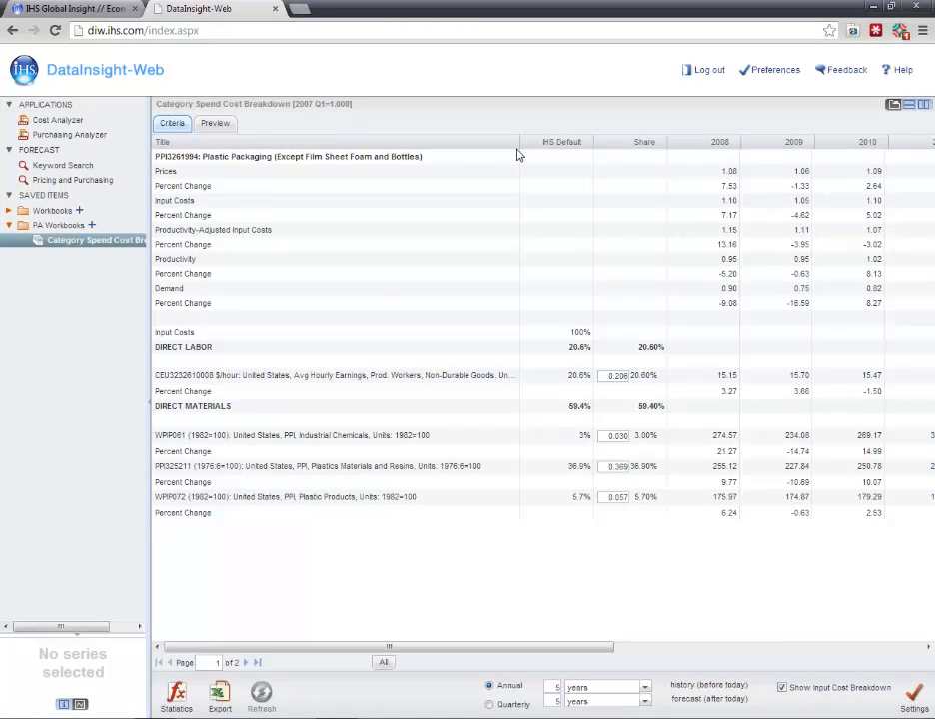
click(246, 663)
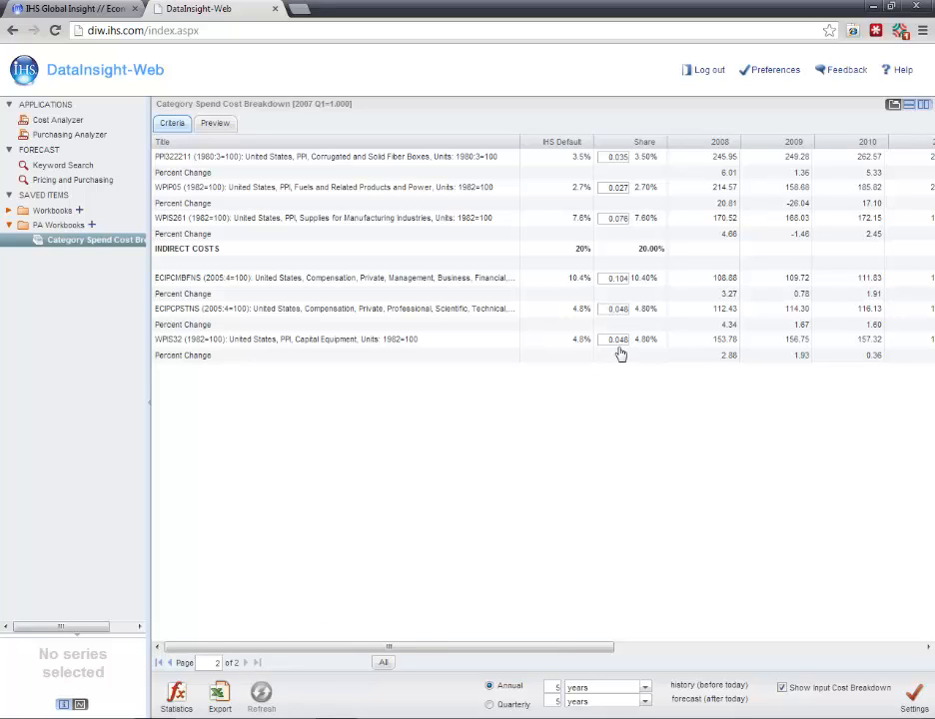
drag(613, 341, 642, 347)
text(50)
click(262, 695)
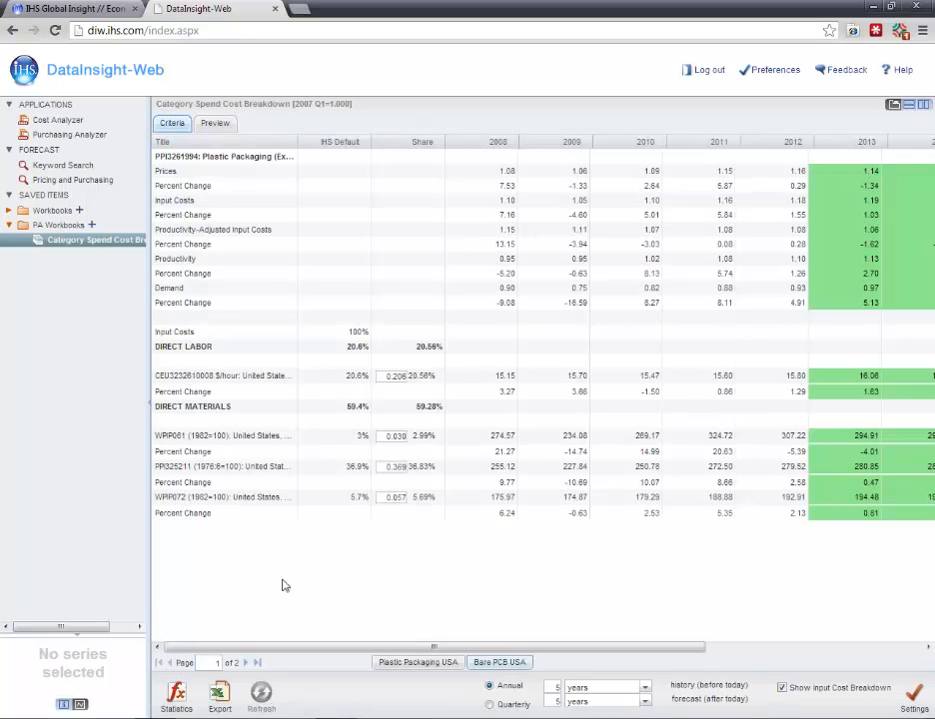
Step: Show the Bare PCB USA breakdown with a widened Title column and review its cost series through page 3
drag(296, 141, 534, 157)
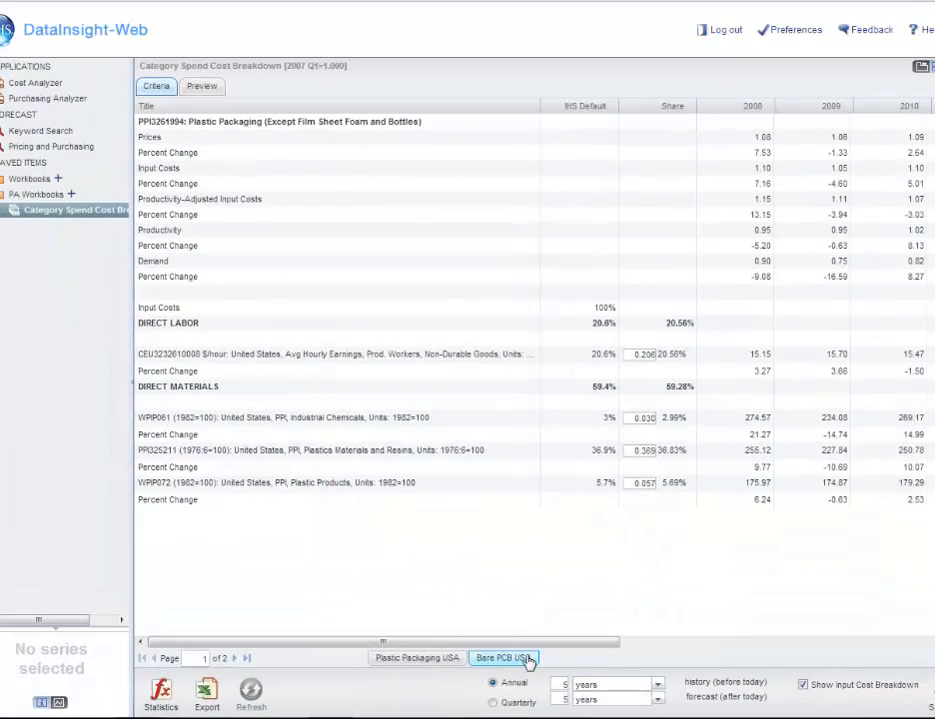
click(609, 581)
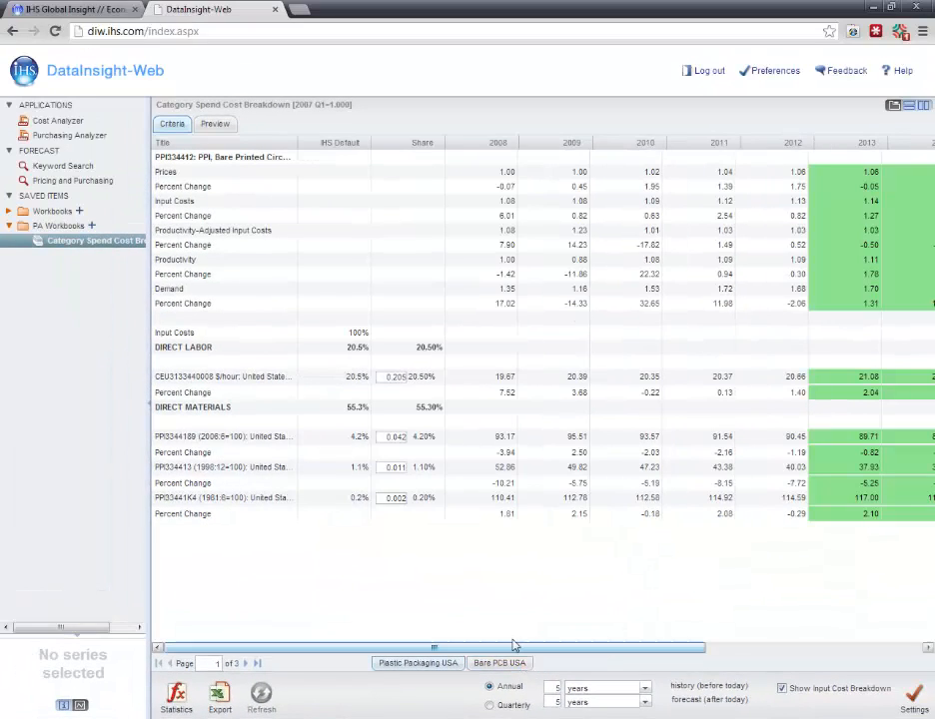
drag(296, 142, 590, 152)
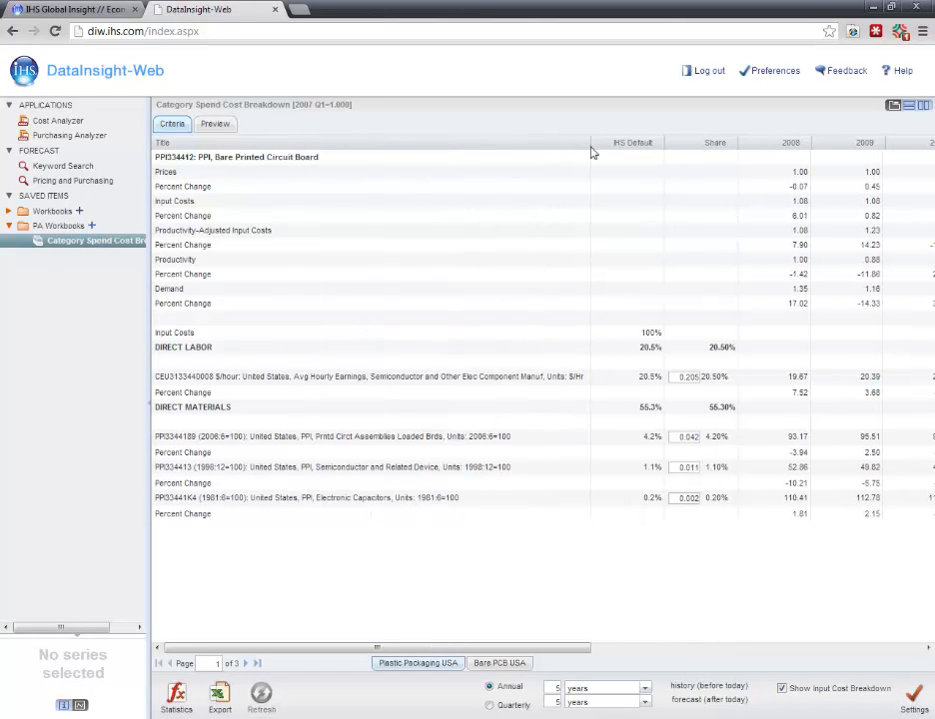
click(246, 664)
click(246, 664)
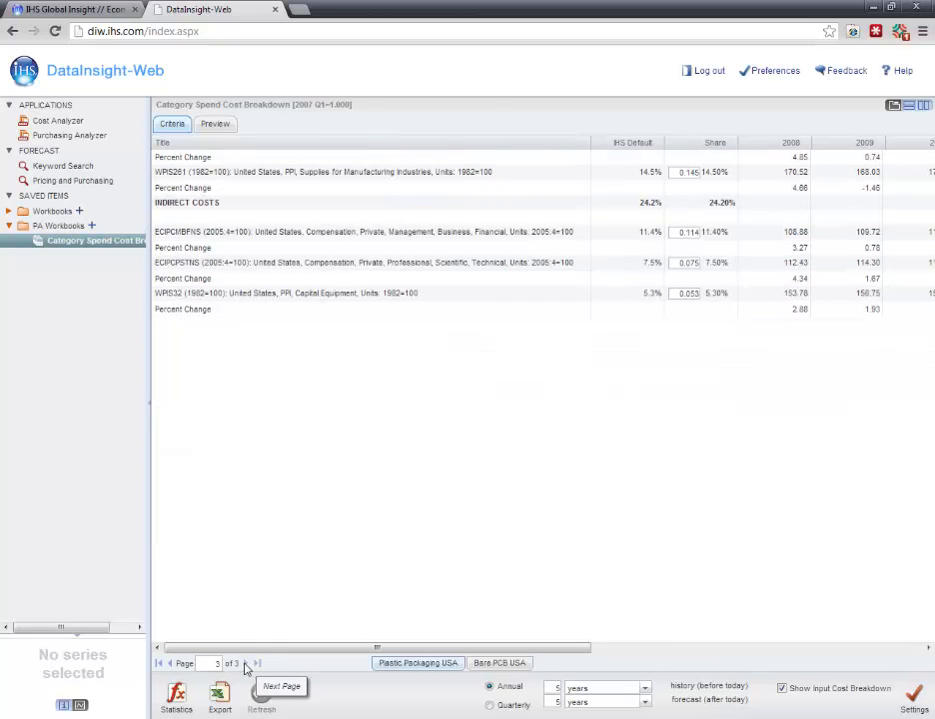
Step: Export the workbook to Excel and open the downloaded Category Spend Cost Breakdown file
click(219, 701)
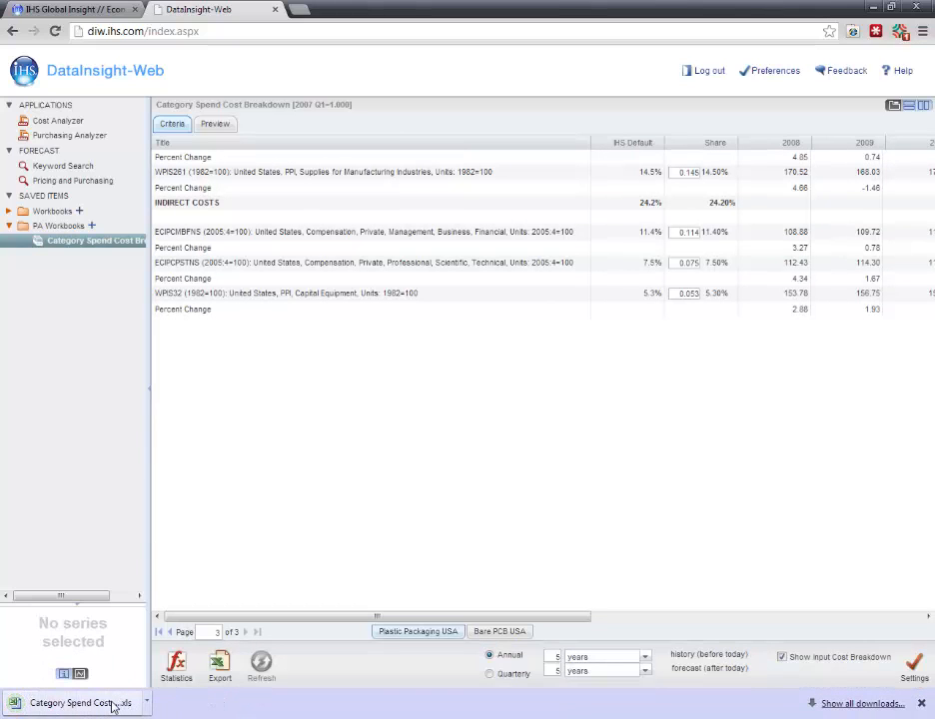
click(80, 703)
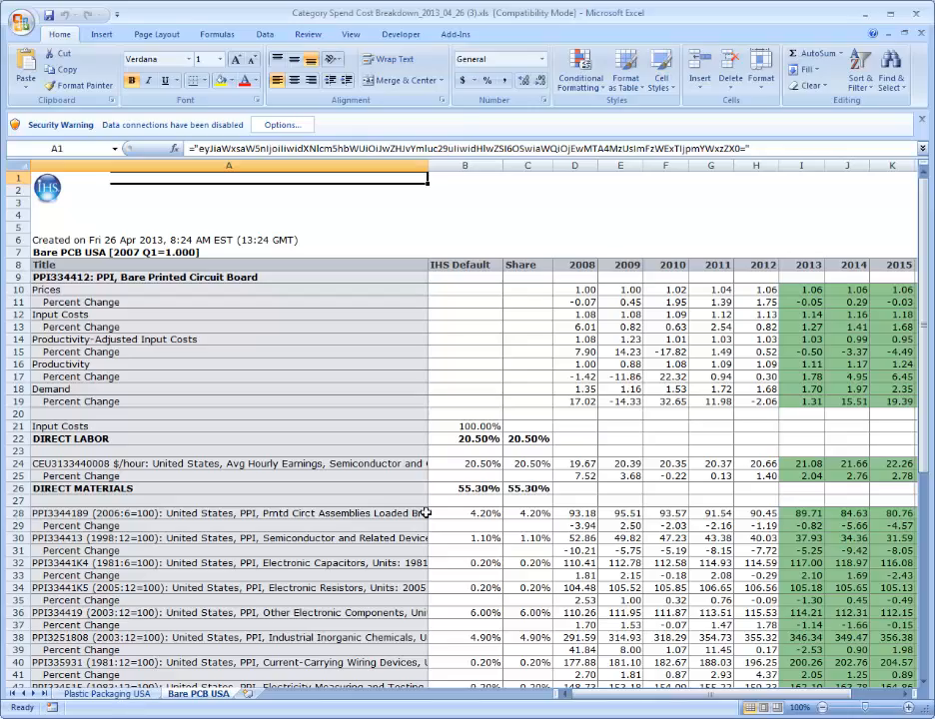
Step: Freeze panes at cell B9 on the Bare PCB USA sheet and review its data down to the indirect costs and across to 2018
drag(927, 203, 927, 236)
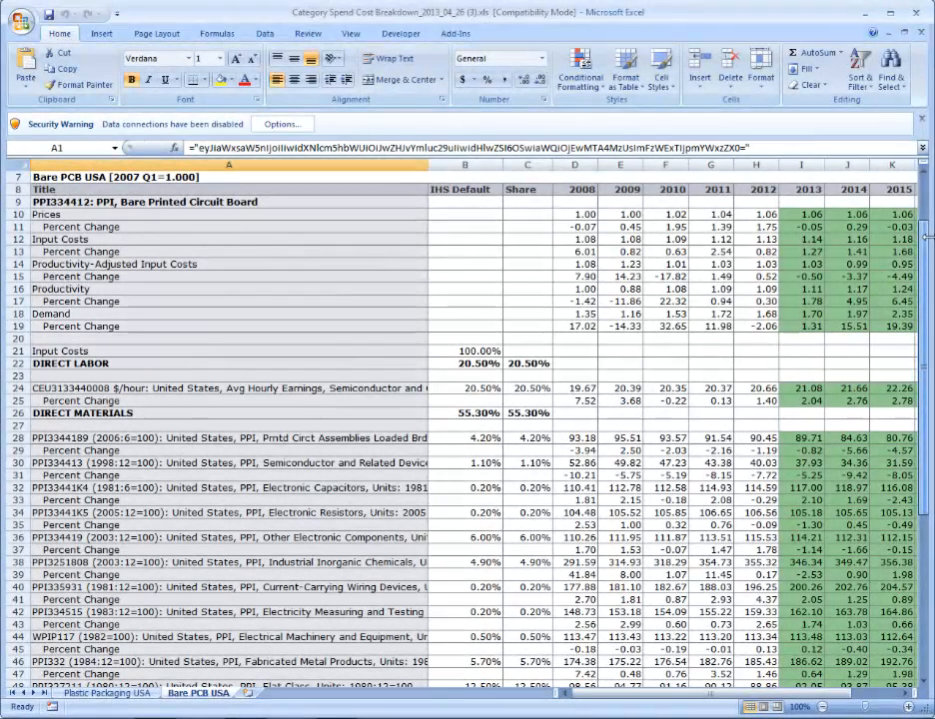
click(452, 200)
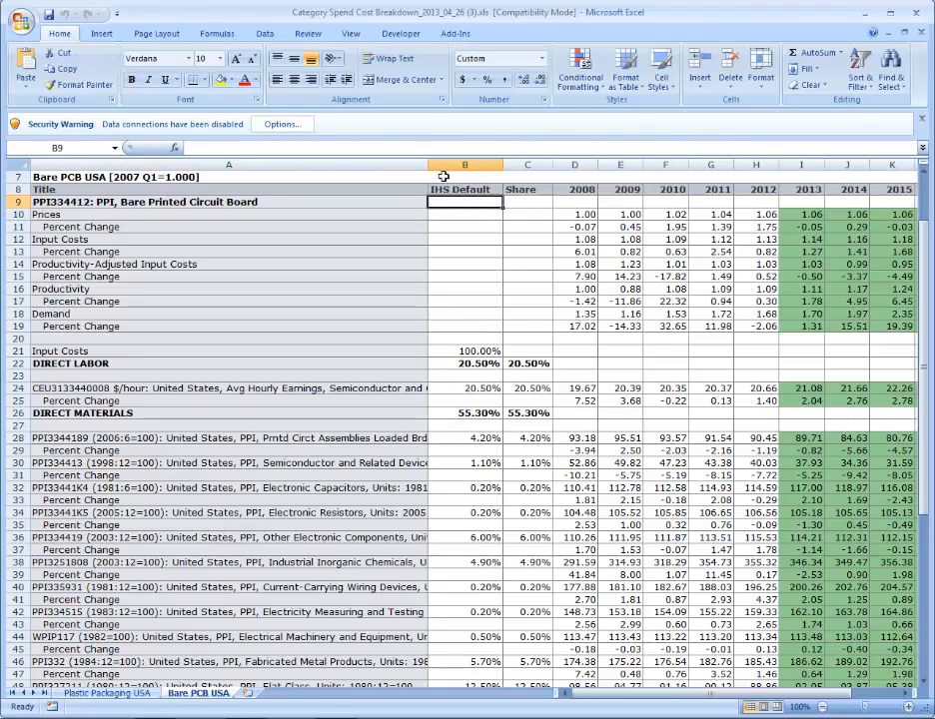
click(351, 33)
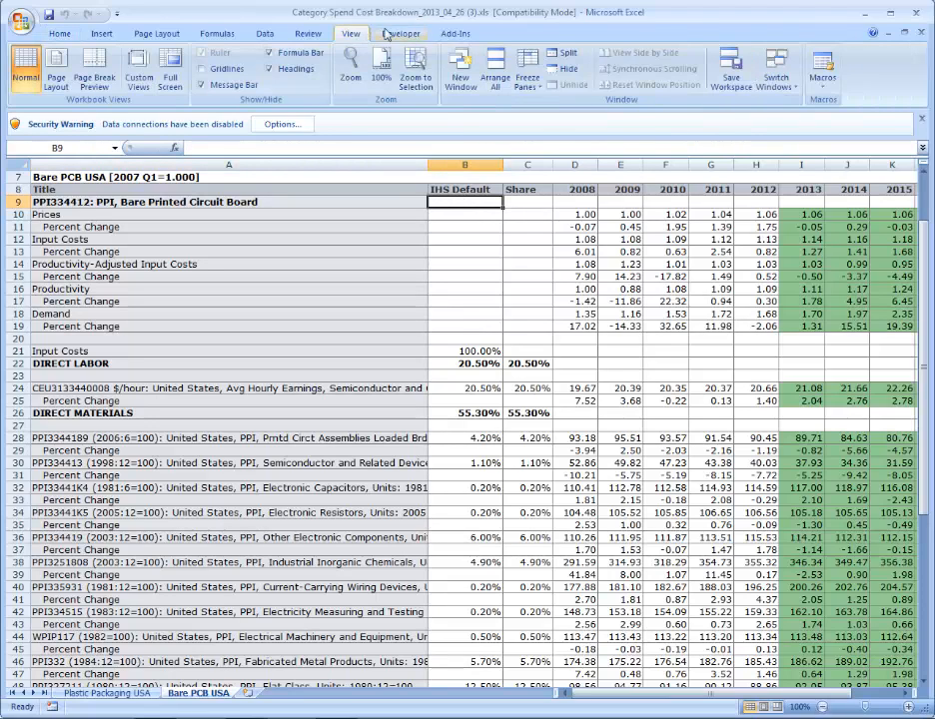
click(538, 66)
click(554, 120)
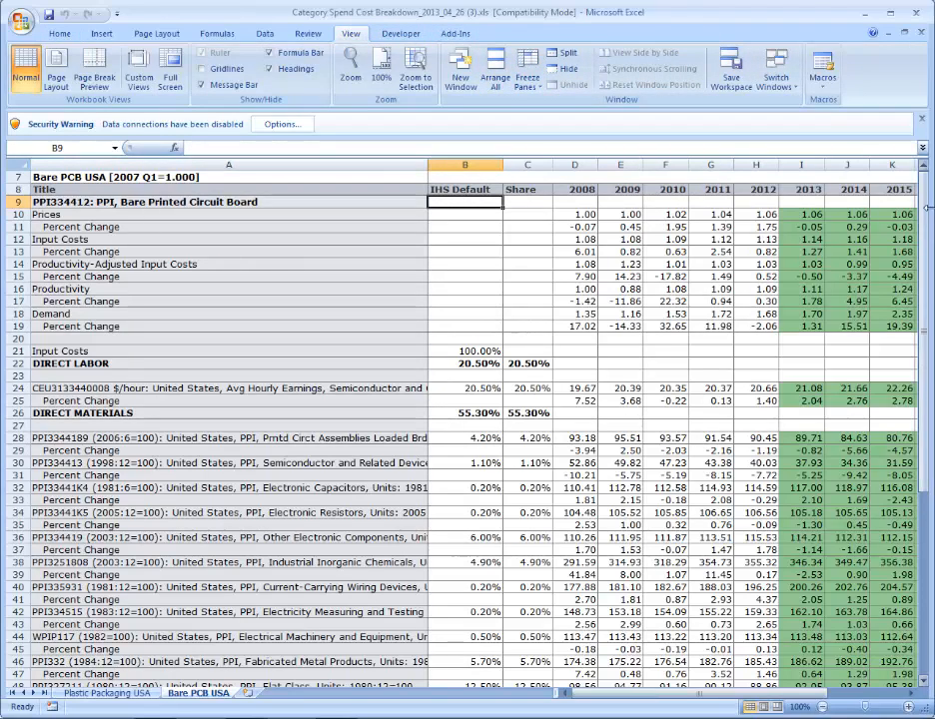
drag(927, 207, 925, 311)
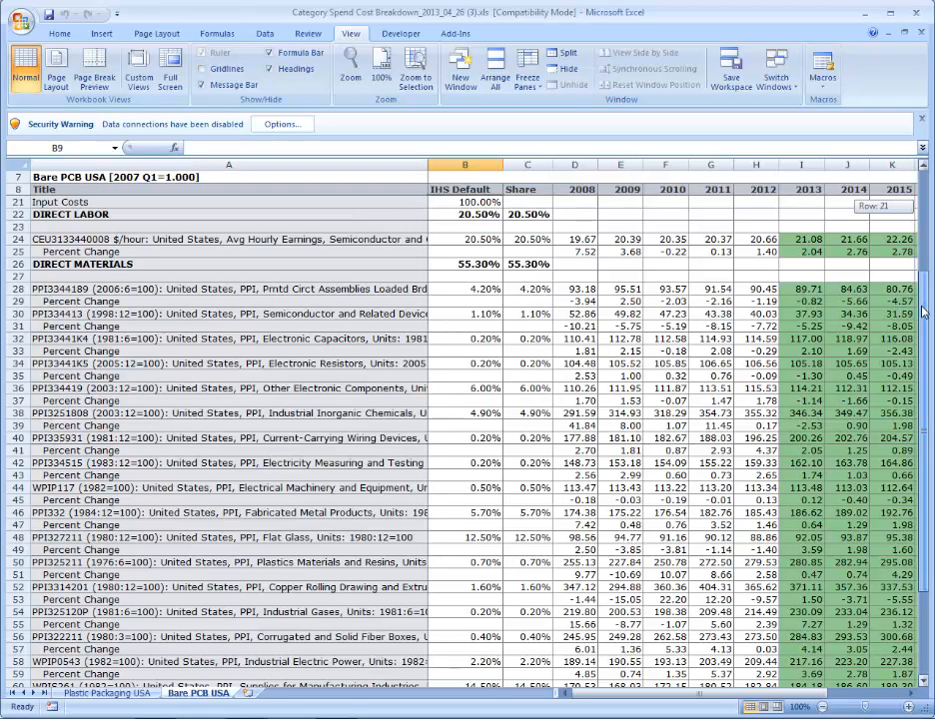
drag(925, 312, 924, 312)
drag(924, 311, 925, 311)
drag(924, 312, 919, 400)
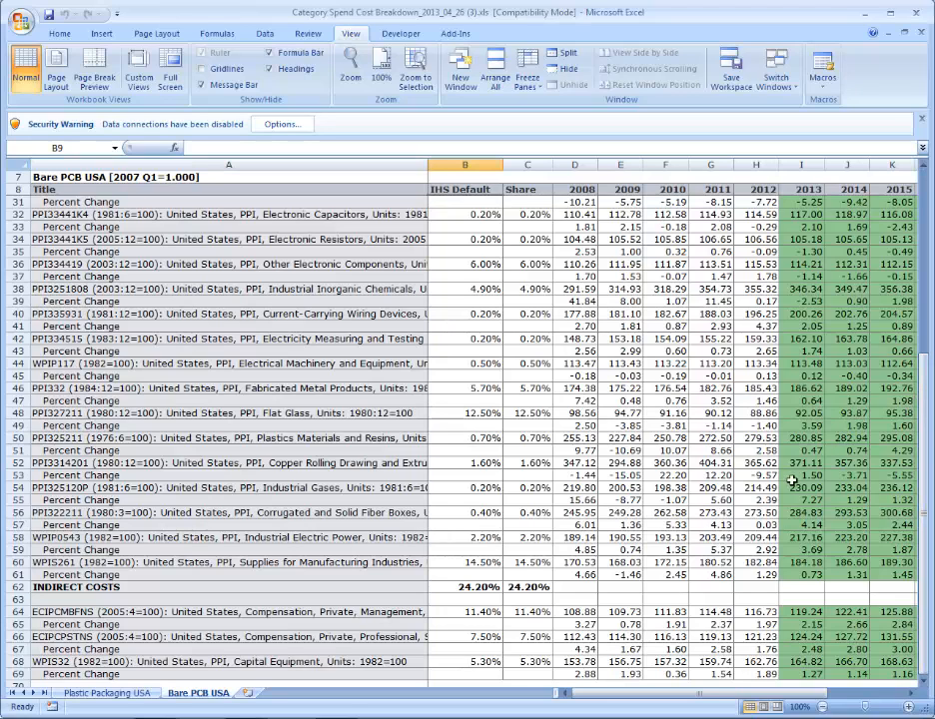
drag(706, 699, 782, 686)
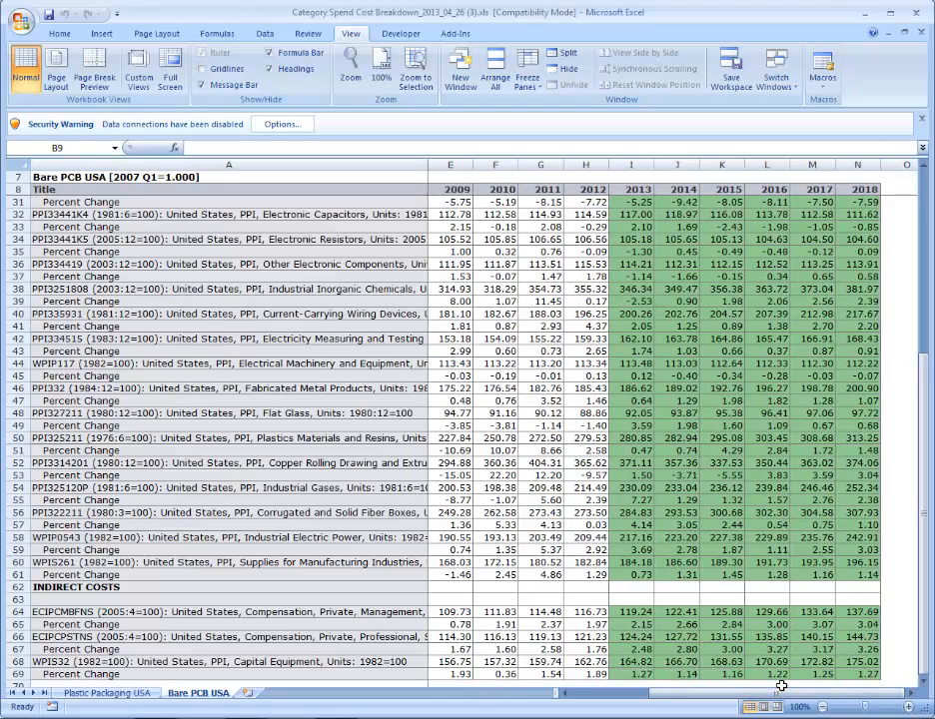
Step: Freeze panes at cell B9 on the Plastic Packaging USA sheet, keeping the title and year header rows in view
click(108, 693)
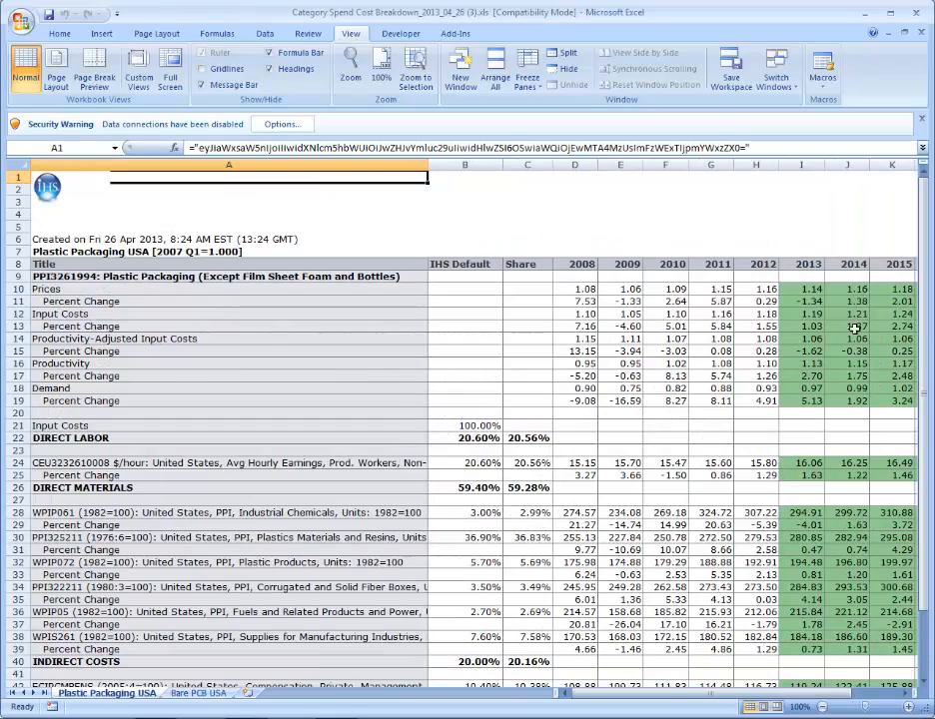
drag(923, 247, 925, 307)
click(477, 202)
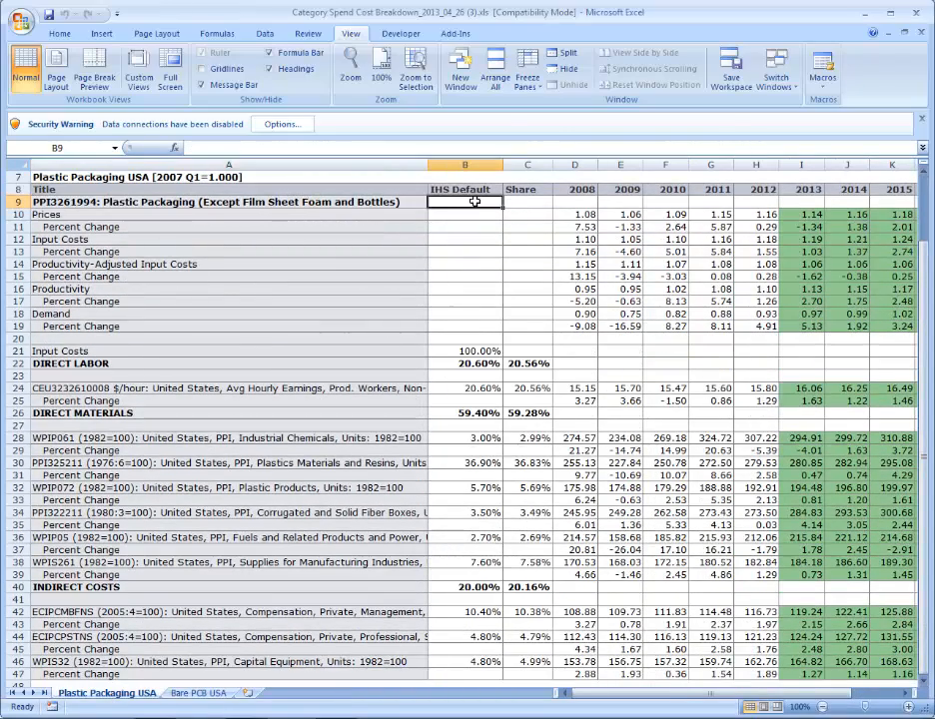
click(524, 88)
click(548, 101)
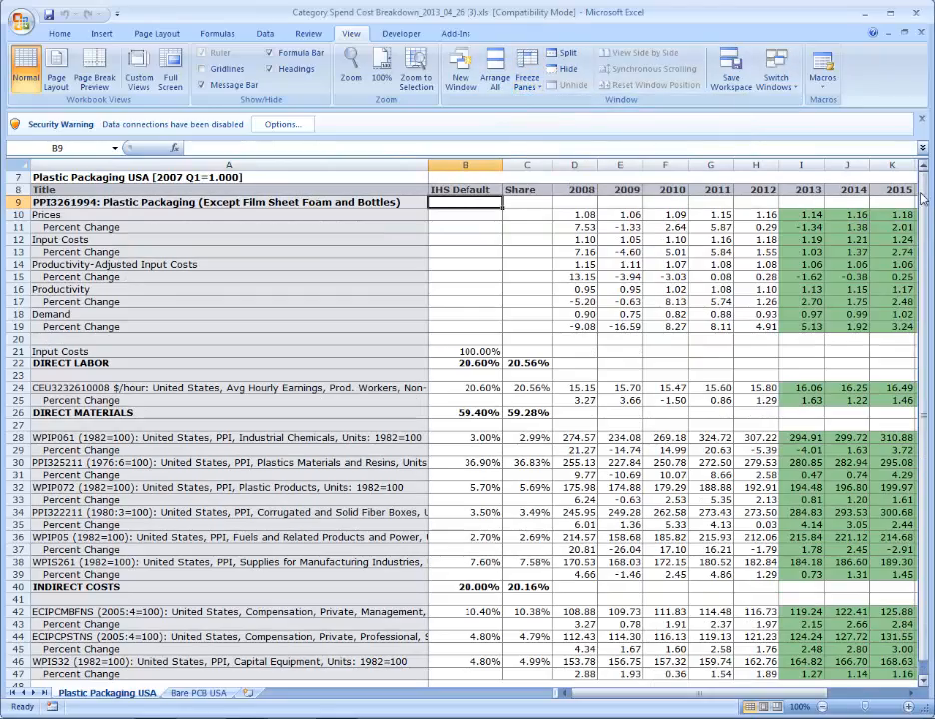
drag(924, 198, 925, 200)
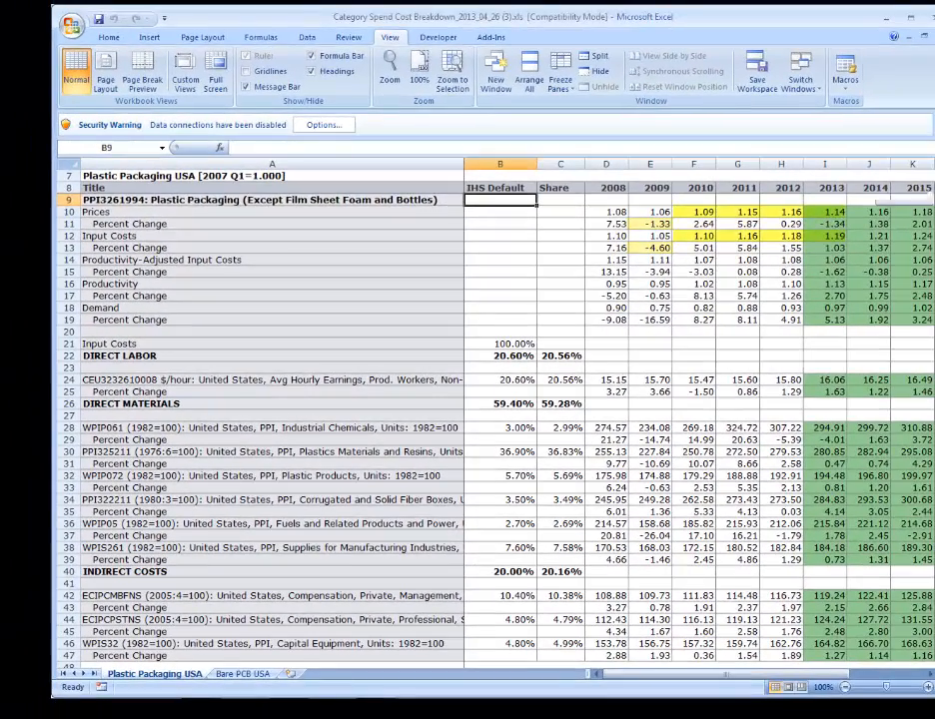
drag(933, 198, 933, 200)
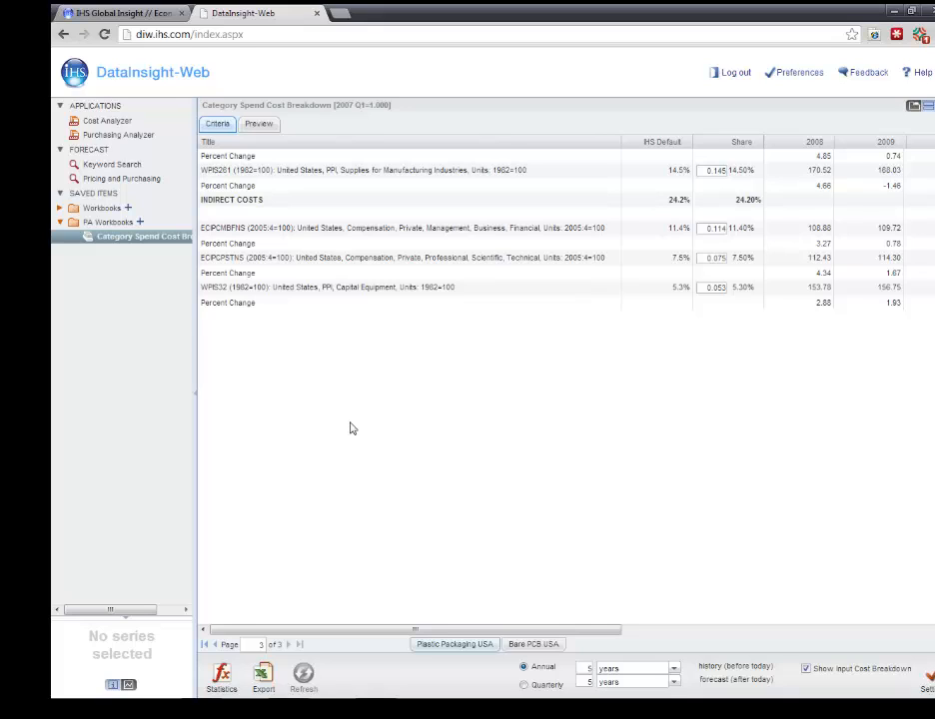
Step: Switch back to DataInsight-Web and select both the ECIPCMBFNS and ECIPCPSTNS compensation series under Indirect Costs
click(353, 232)
ctrl+click(358, 261)
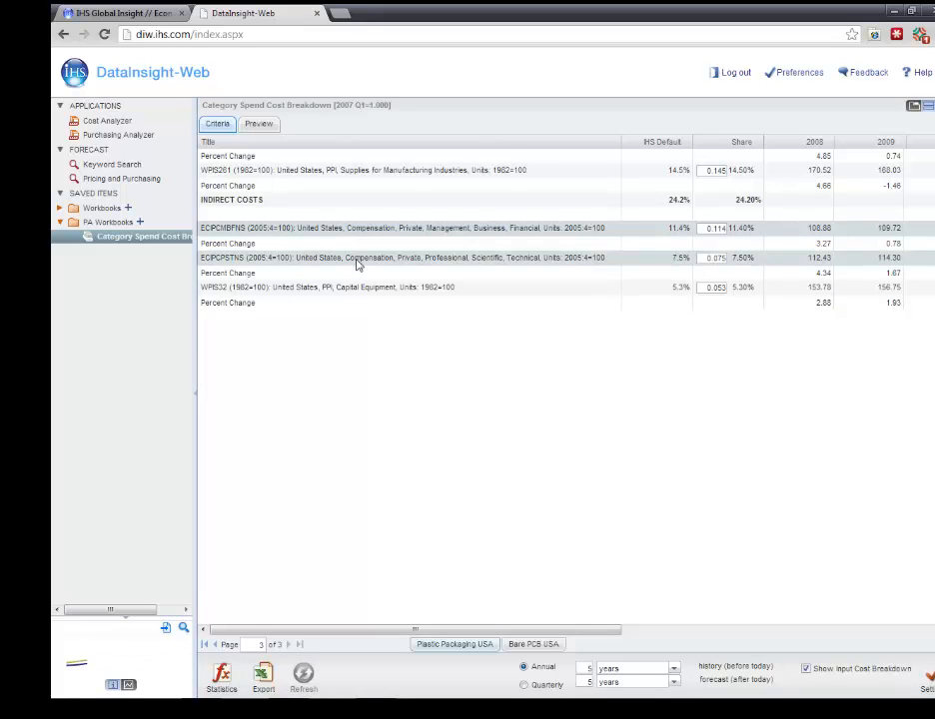